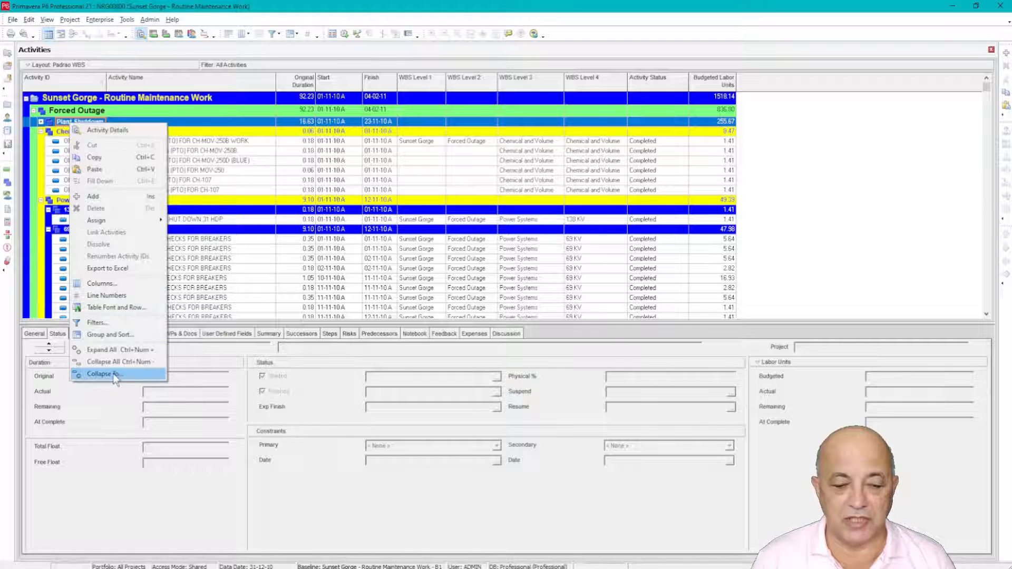
# Step: Collapse the activity grouping bands to WBS Level 1
pyautogui.click(105, 374)
pyautogui.click(426, 283)
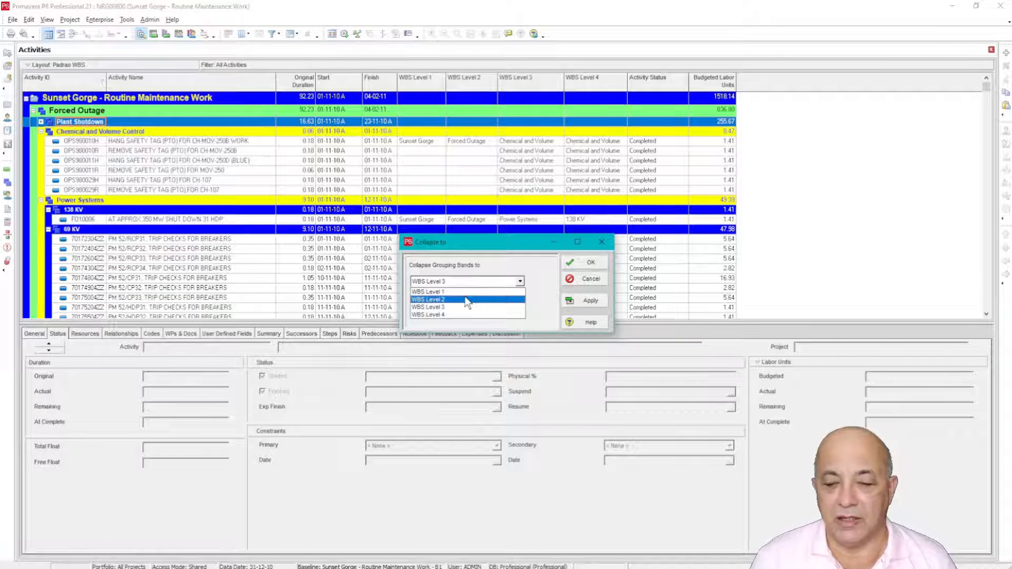
pyautogui.click(461, 291)
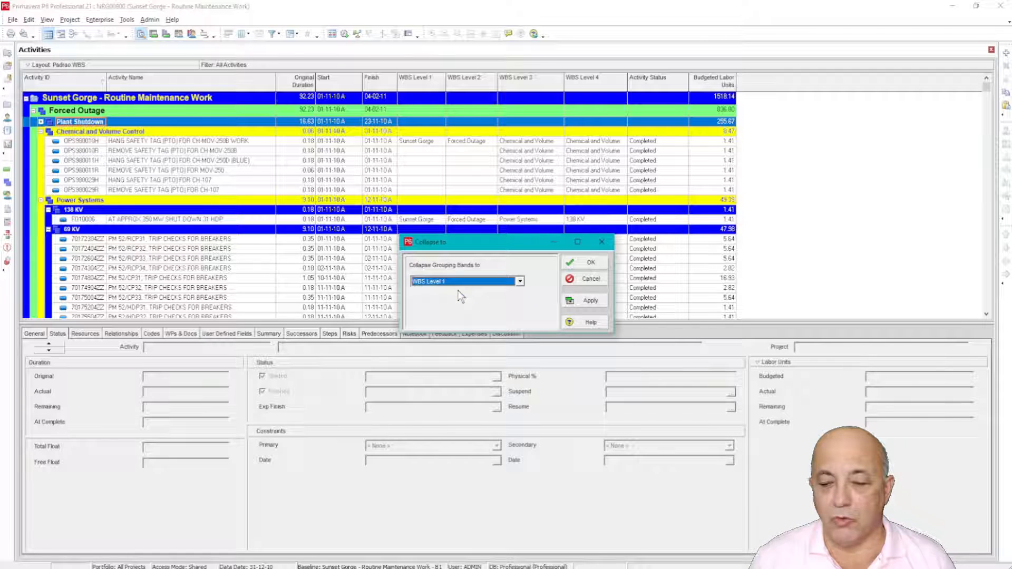
pyautogui.click(592, 301)
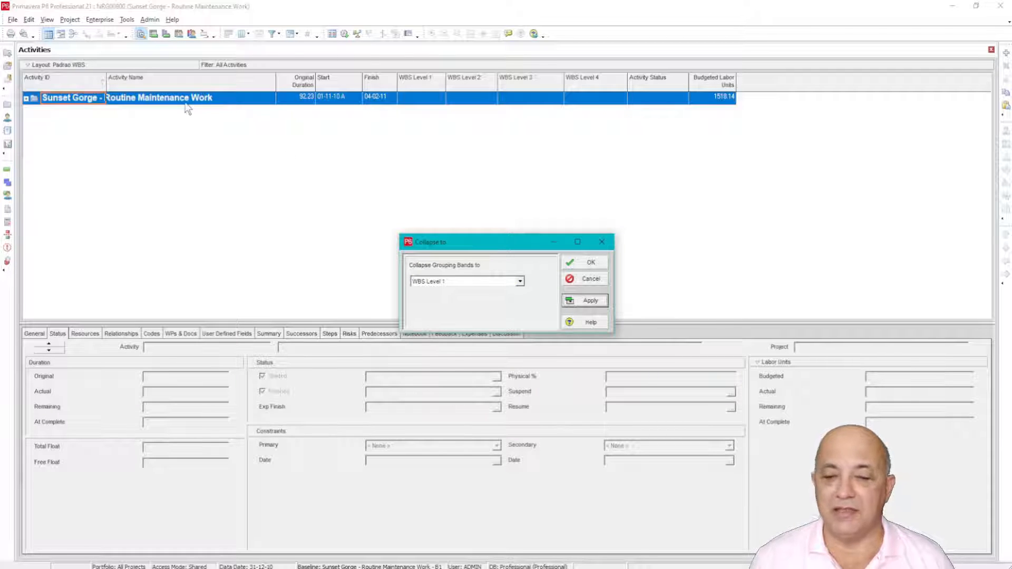
# Step: Collapse the grouping bands to WBS Level 2, followed by WBS Level 3
pyautogui.click(446, 282)
pyautogui.click(448, 297)
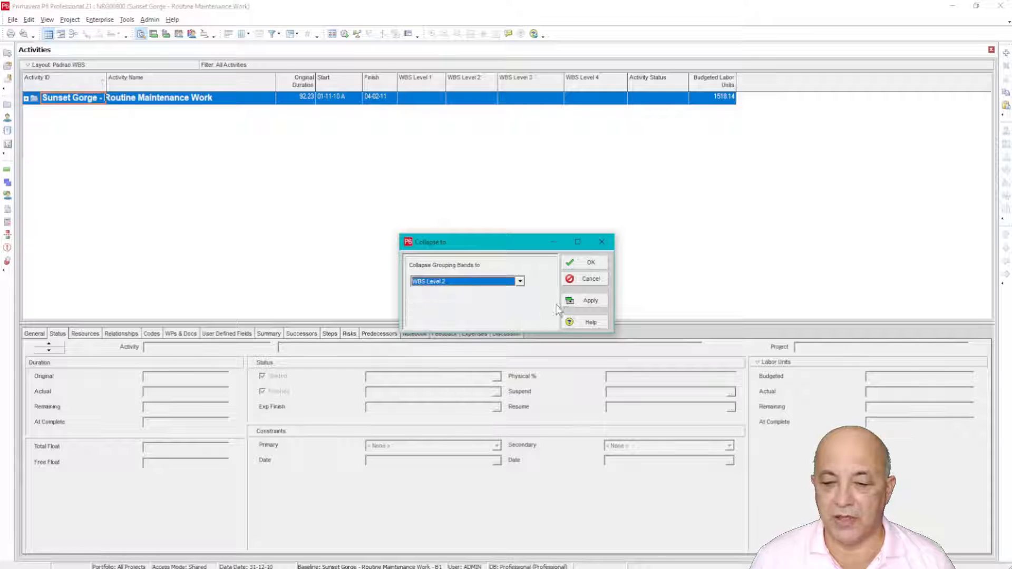
pyautogui.click(588, 301)
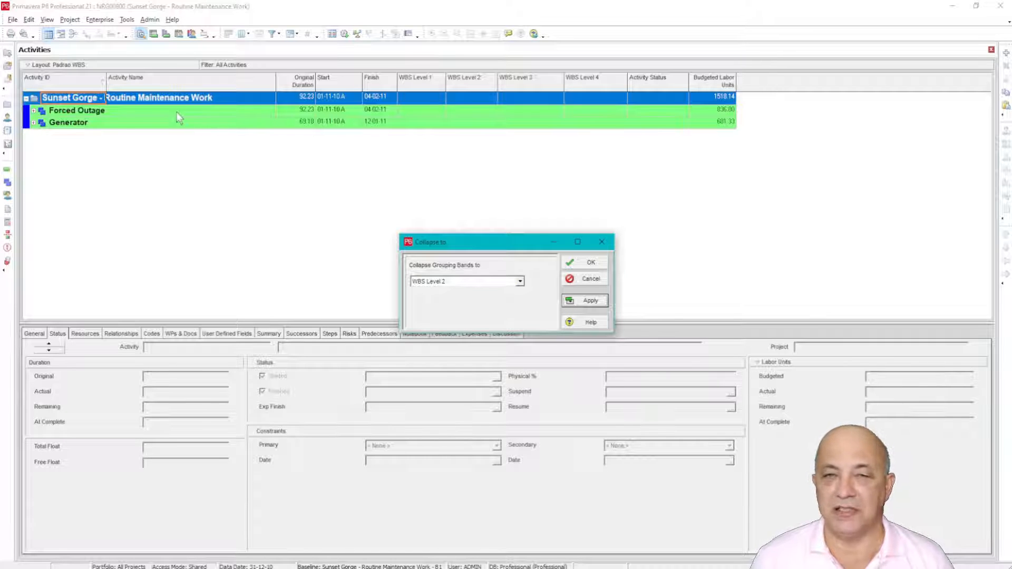
pyautogui.click(434, 282)
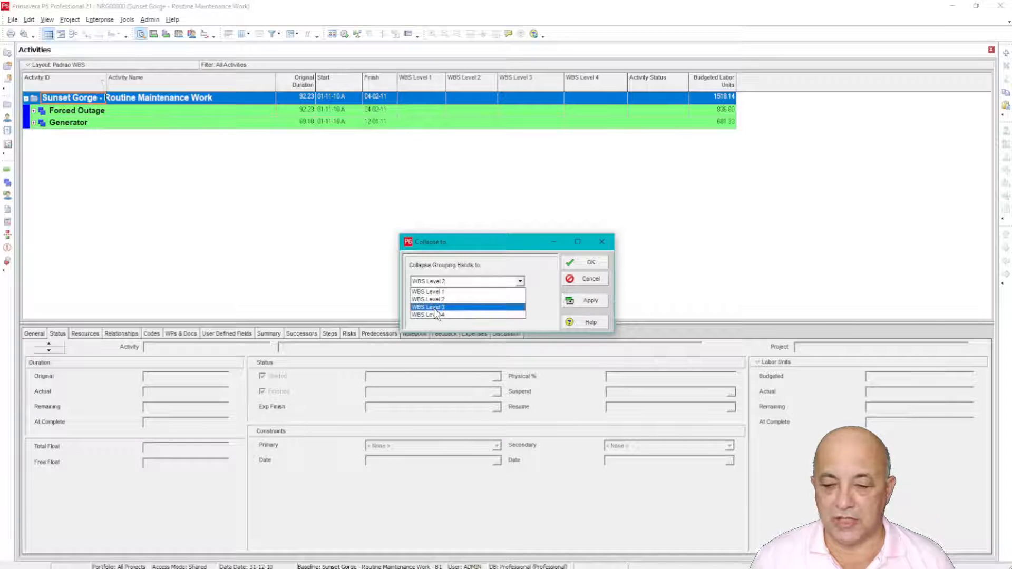
pyautogui.click(434, 307)
pyautogui.click(586, 302)
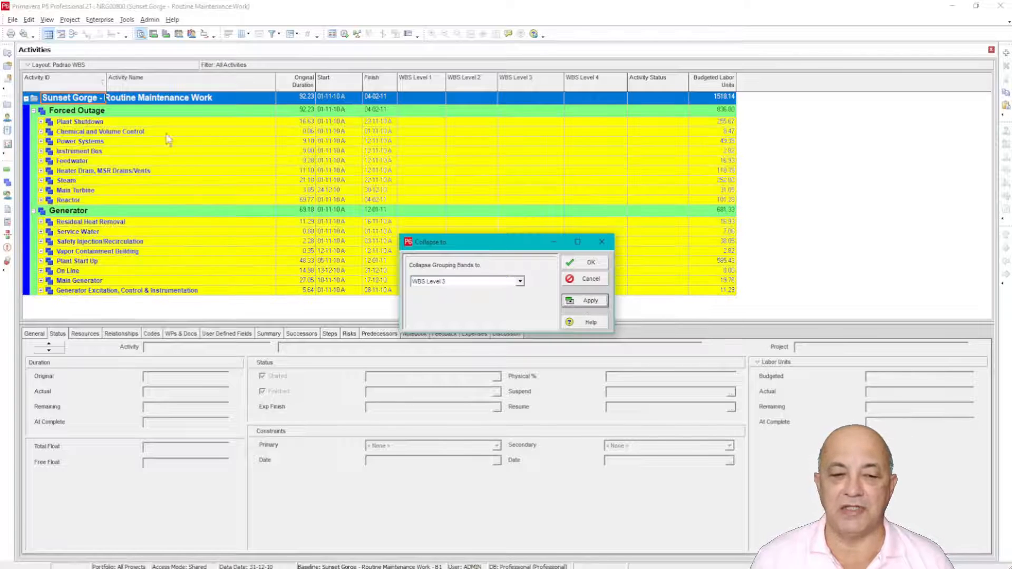
# Step: Collapse the grouping bands to WBS Level 4 and close the collapse settings
pyautogui.click(436, 281)
pyautogui.click(436, 314)
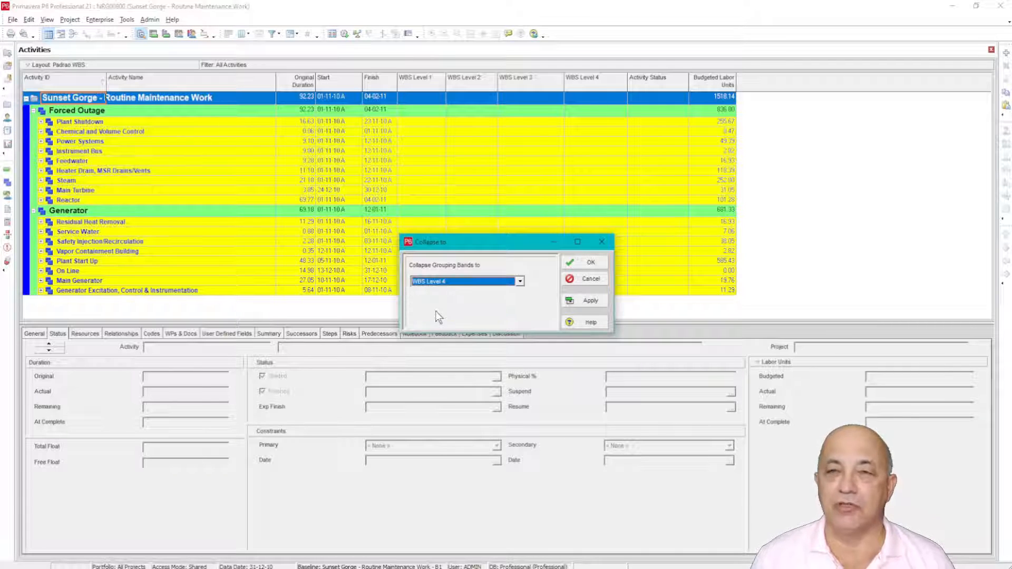
pyautogui.click(587, 263)
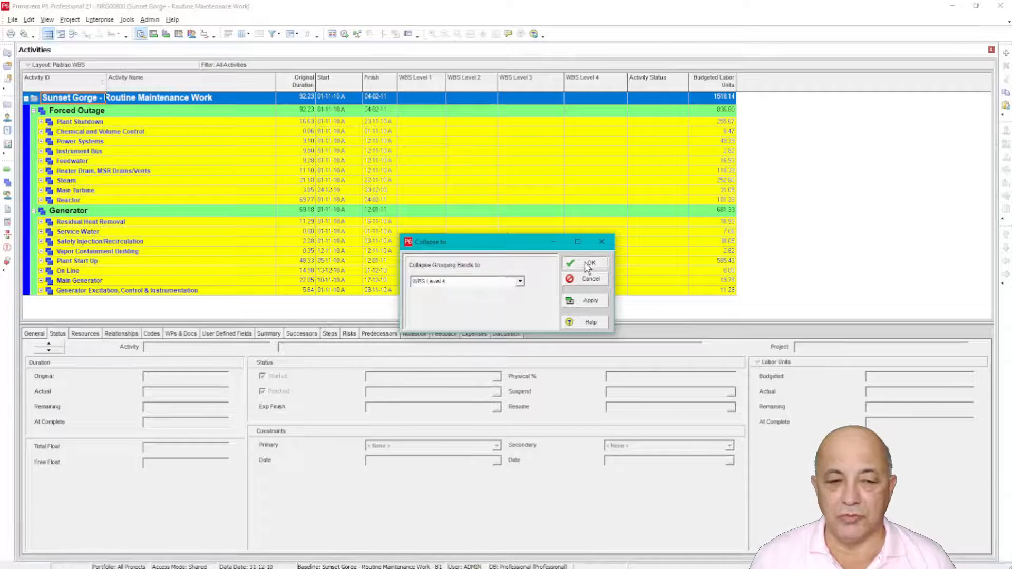
# Step: Expand the 138 KV band under Power Systems and select its activity, AT APPROX 350 MW SHUT DOWN 31 HDP
pyautogui.scroll(-5, 217, 158)
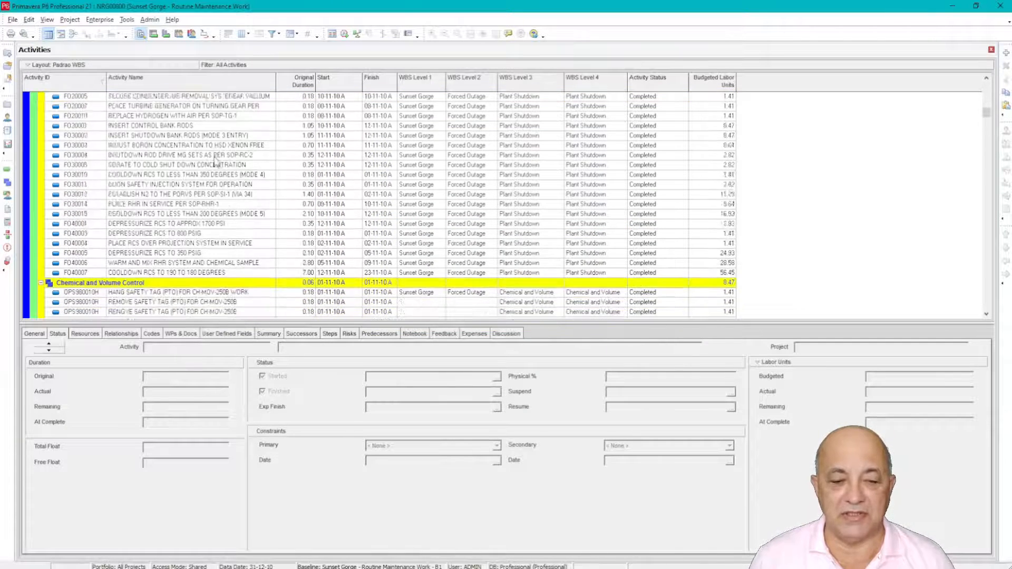
pyautogui.scroll(-6, 217, 161)
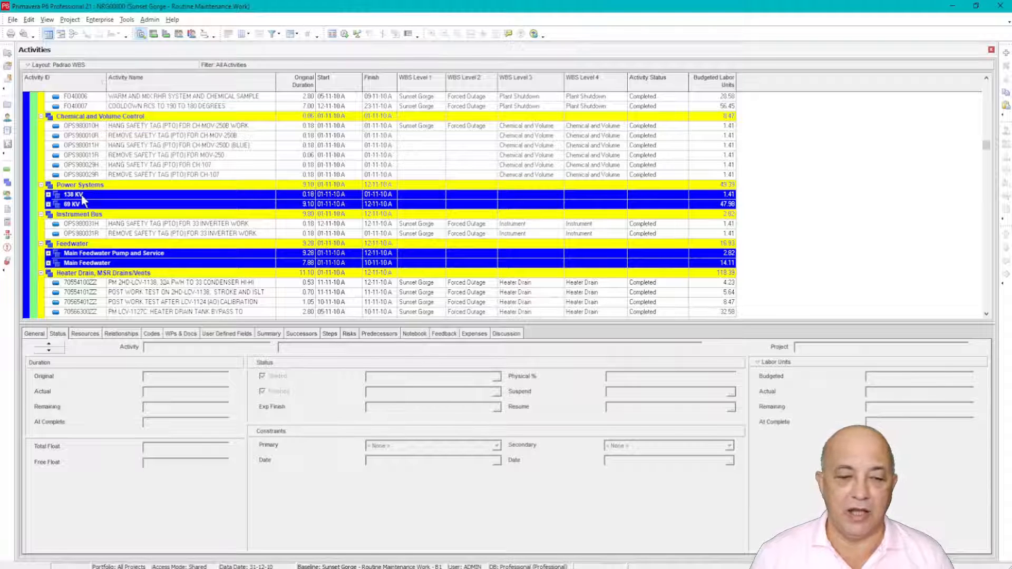
pyautogui.click(48, 195)
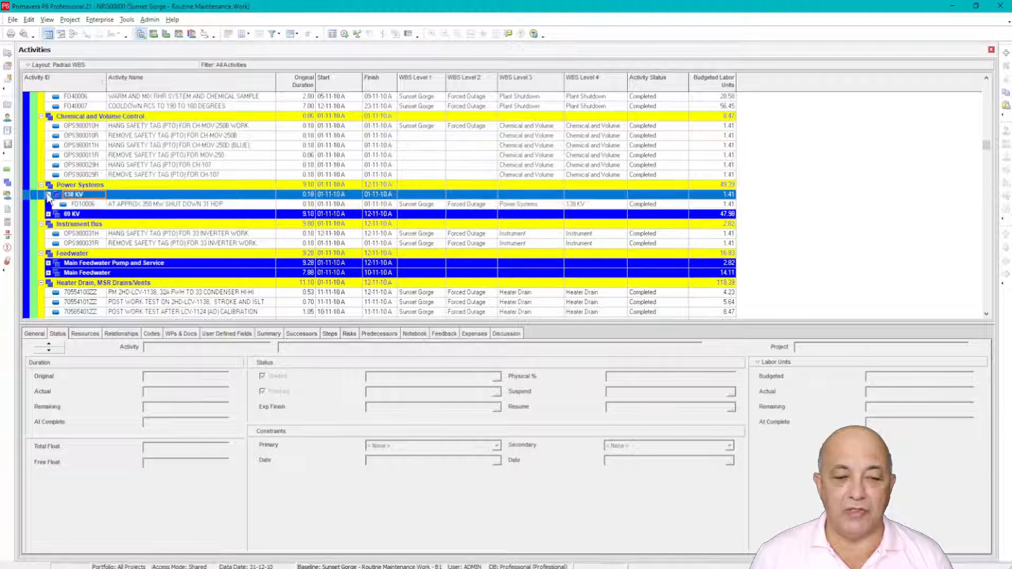
pyautogui.click(88, 205)
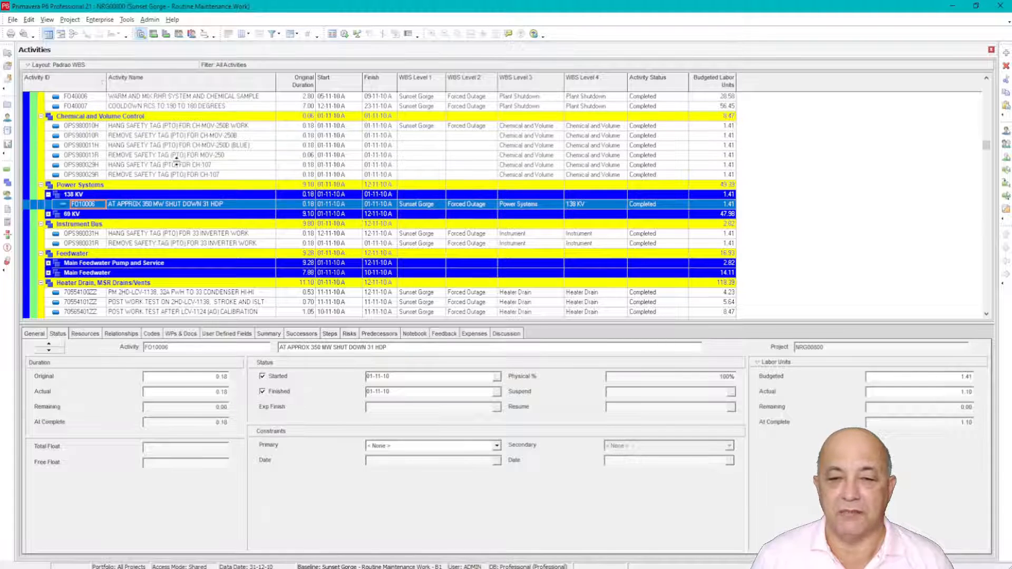
pyautogui.scroll(5, 181, 158)
pyautogui.scroll(-5, 176, 157)
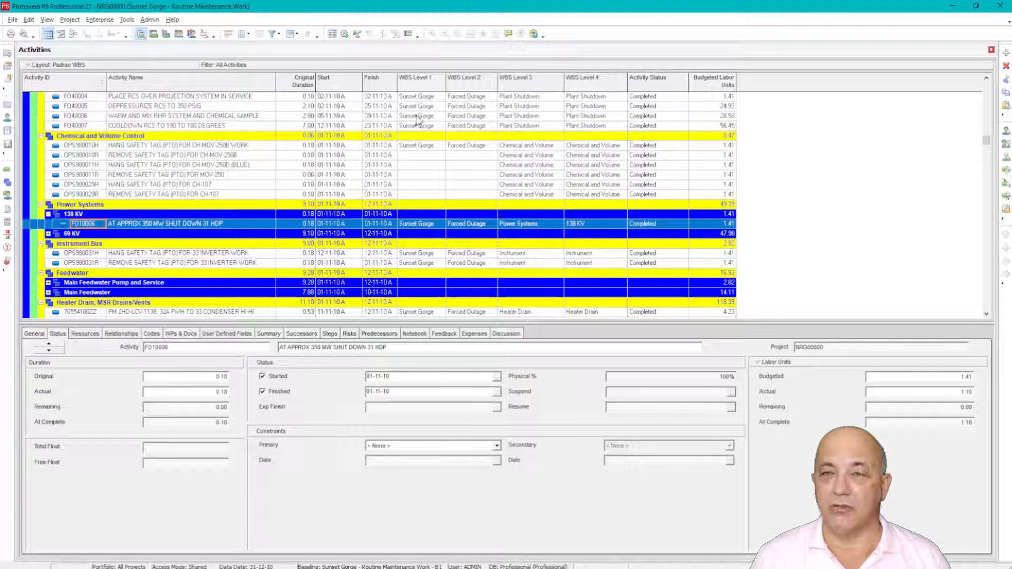
# Step: Review the WBS Level 1 to WBS Level 4 text fields among the user defined fields for Activities
pyautogui.click(102, 20)
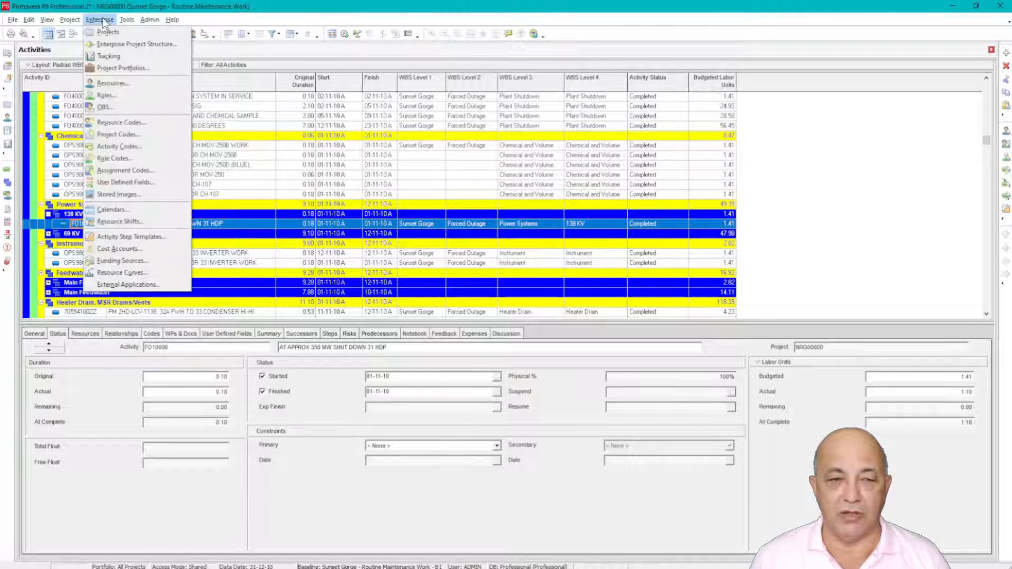
pyautogui.click(112, 181)
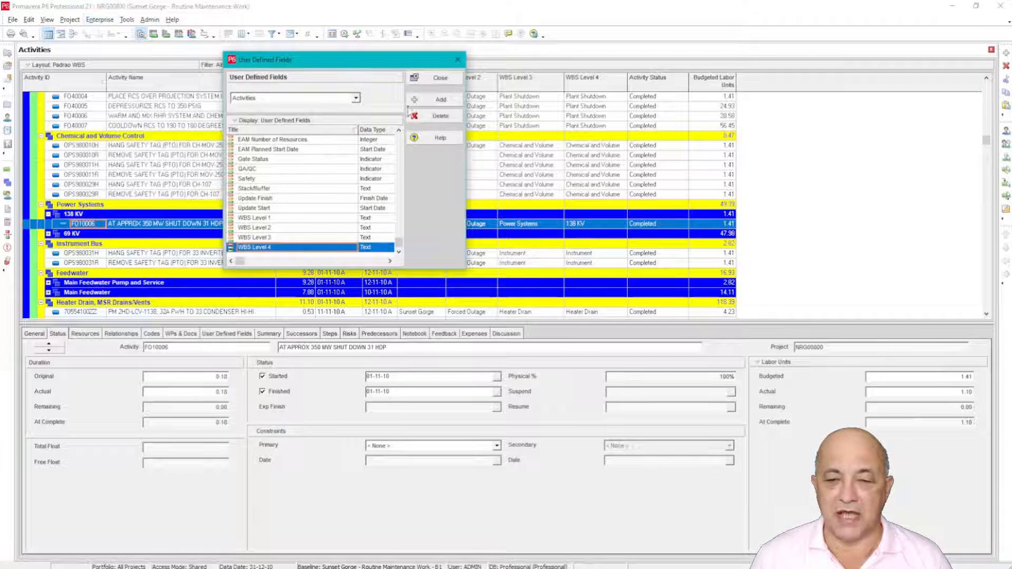
pyautogui.click(270, 218)
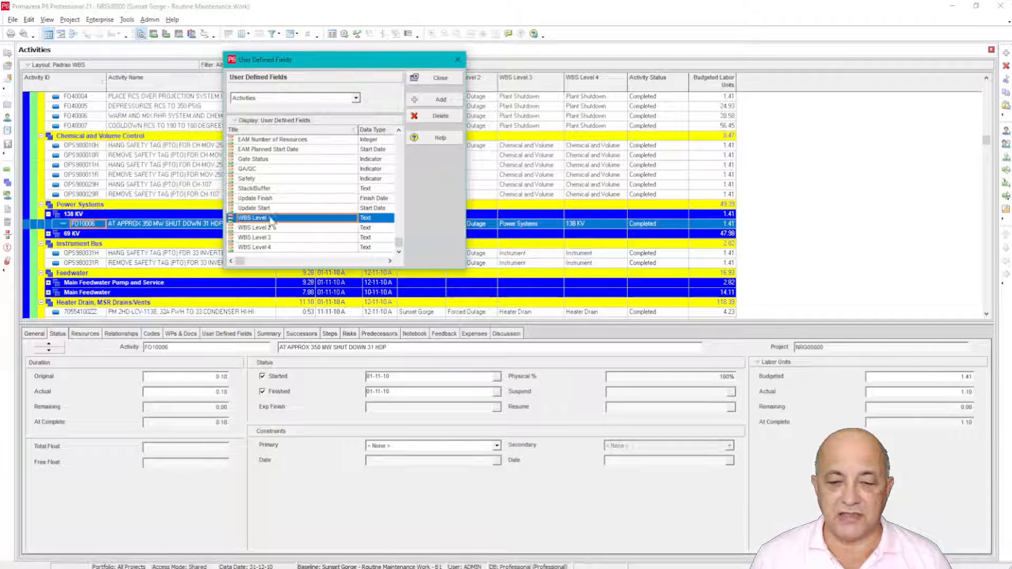
pyautogui.click(270, 218)
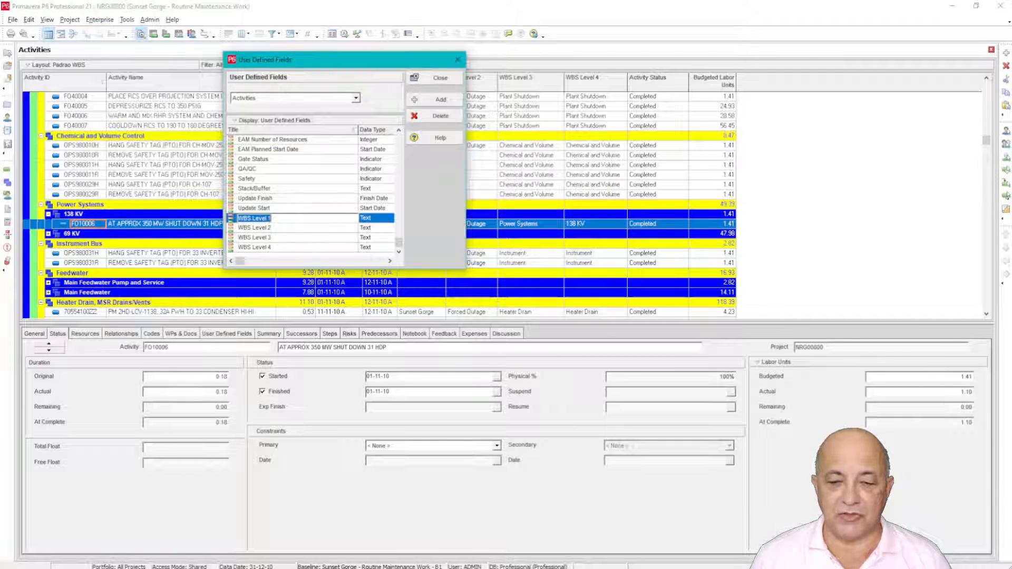
pyautogui.click(285, 230)
pyautogui.click(286, 239)
pyautogui.click(287, 247)
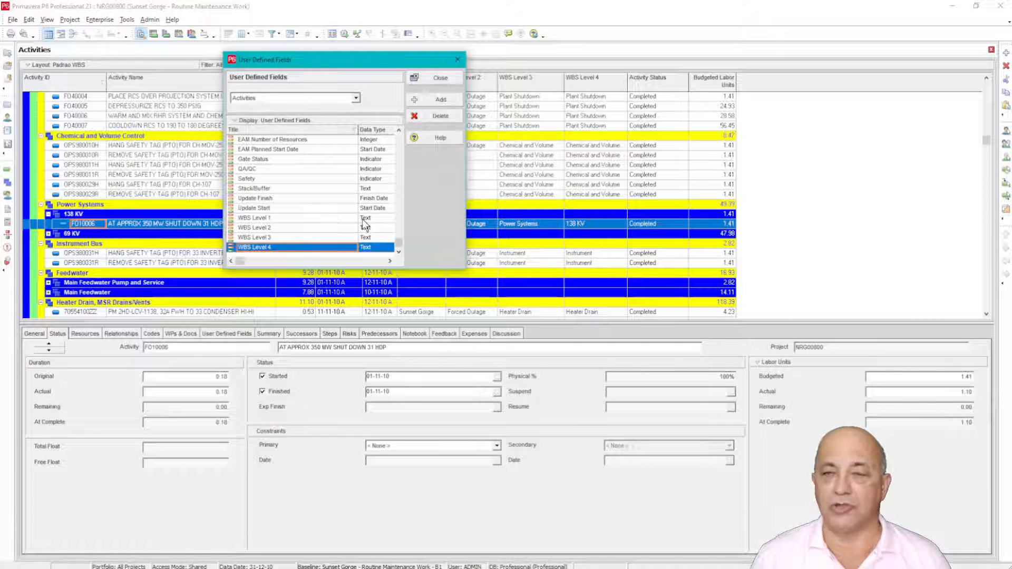
pyautogui.click(440, 79)
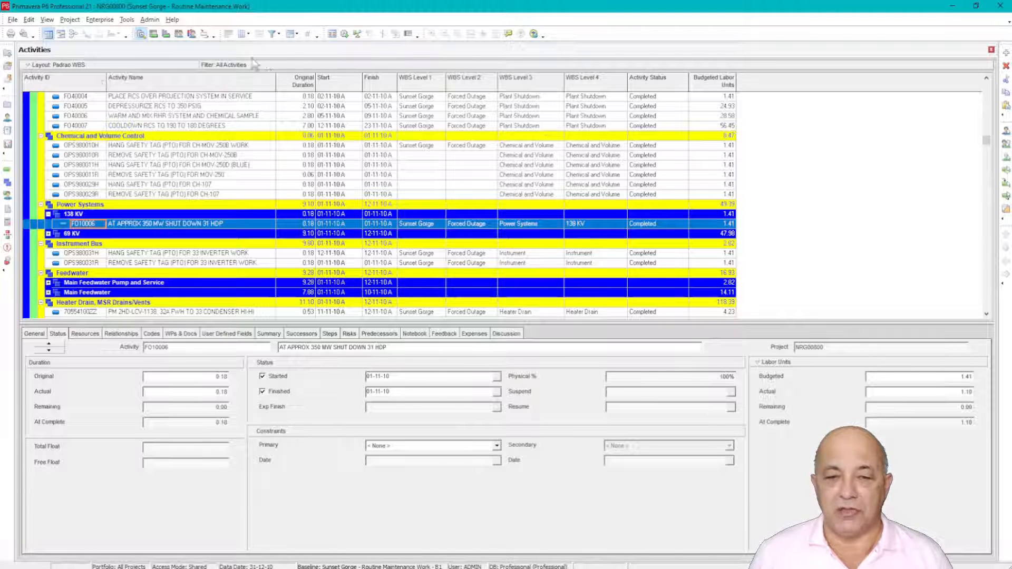
# Step: Remove the WBS grouping from the activities table and select all activities in the flat list
pyautogui.click(291, 34)
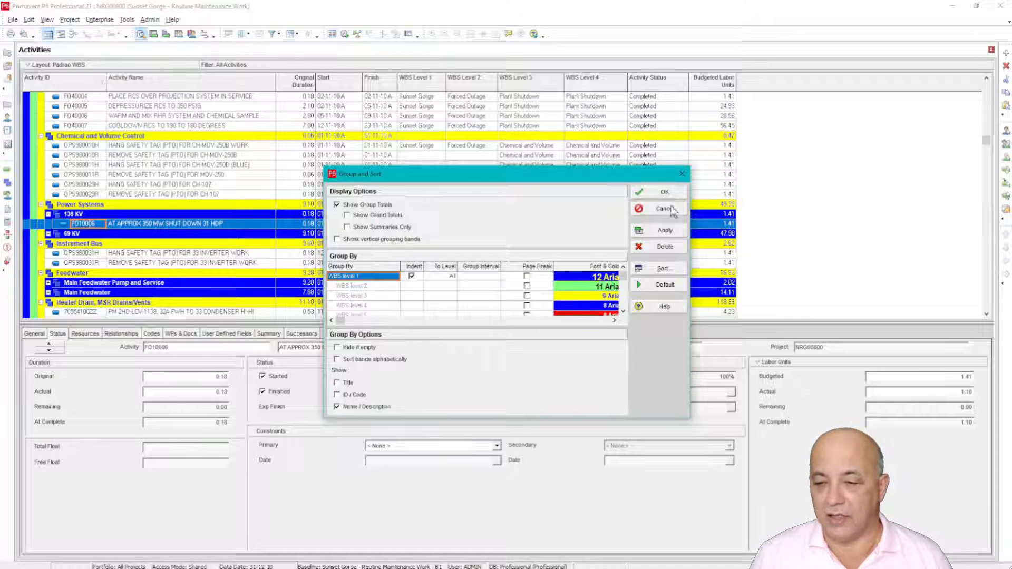
pyautogui.click(650, 243)
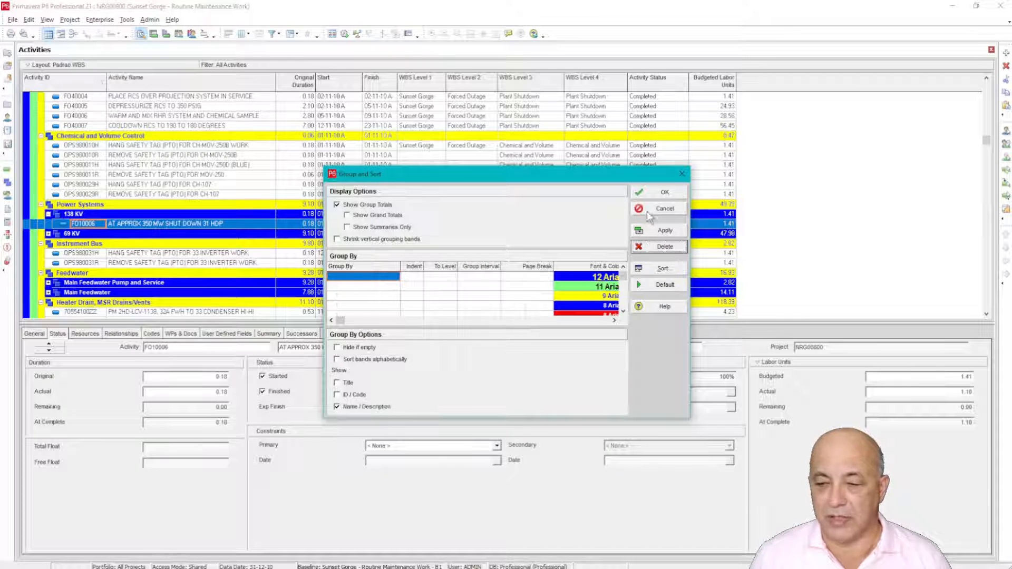
pyautogui.click(656, 194)
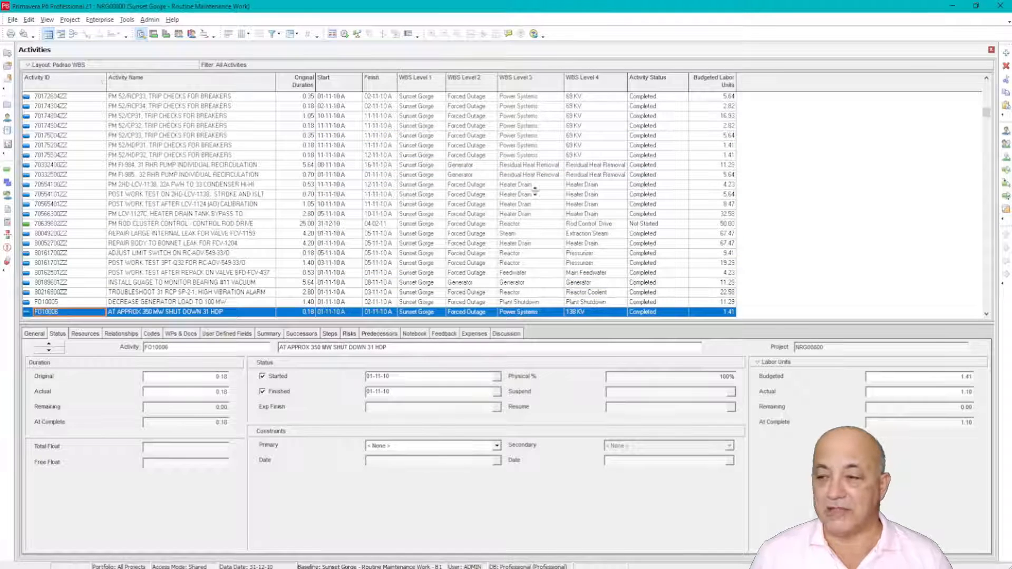
pyautogui.moveTo(986, 116); pyautogui.dragTo(985, 84)
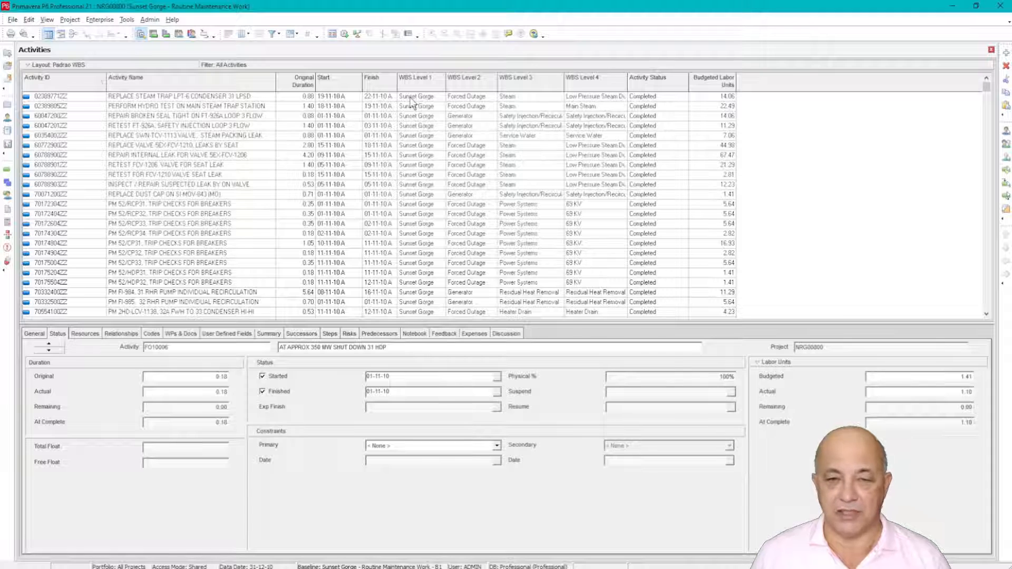
pyautogui.click(229, 116)
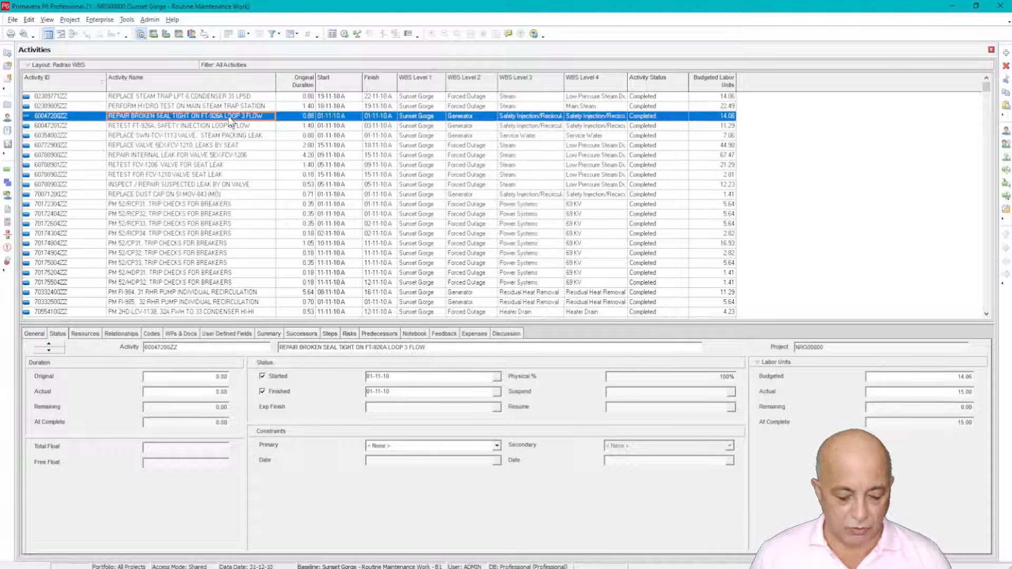
pyautogui.hotkey('ctrl', 'a')
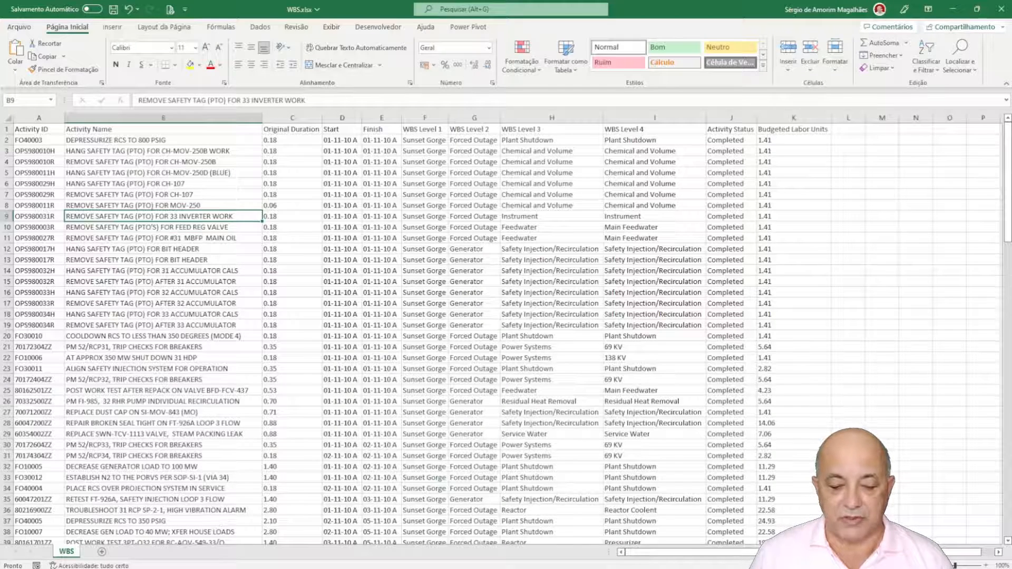
# Step: Switch to Power BI Desktop and review the WBS query's locale type-change steps in Power Query, closing and applying the query
pyautogui.hotkey('alt', 'Tab')
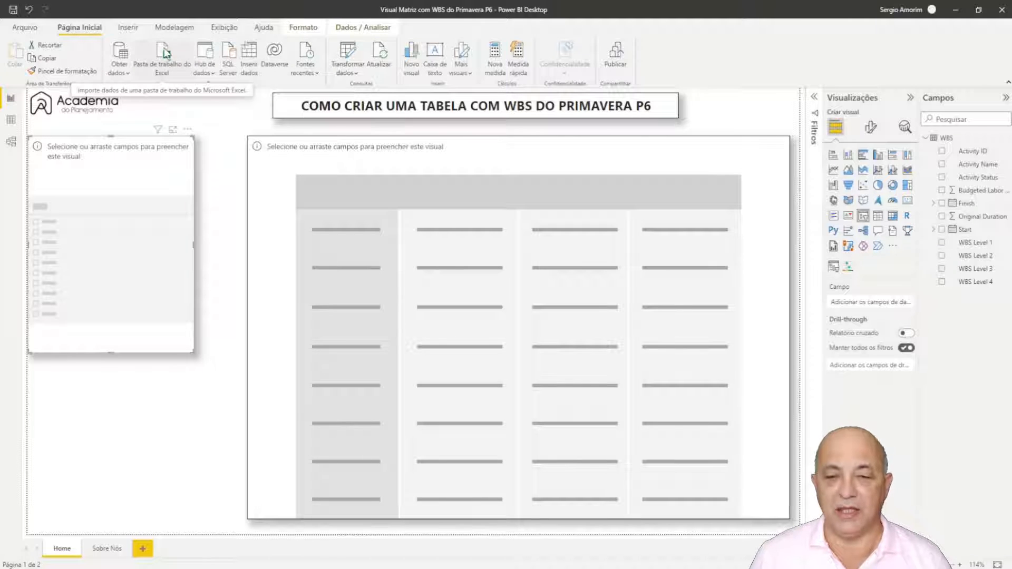
pyautogui.click(350, 49)
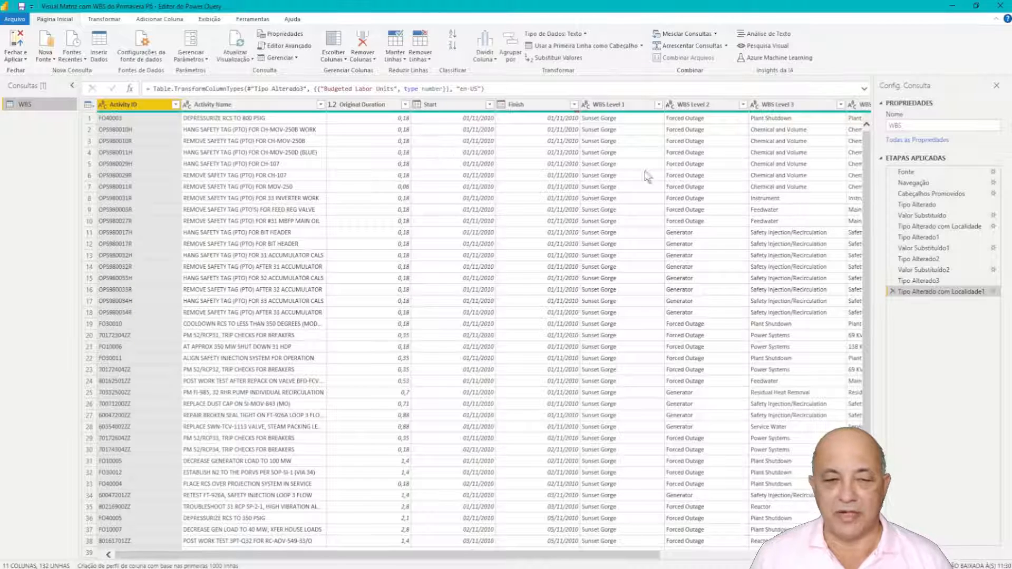
pyautogui.click(924, 225)
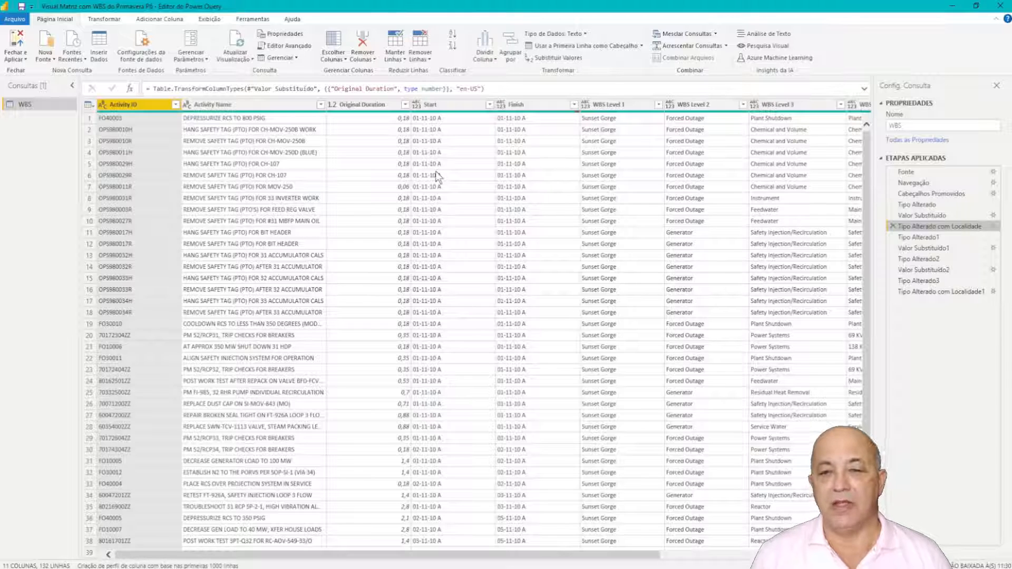
pyautogui.click(917, 292)
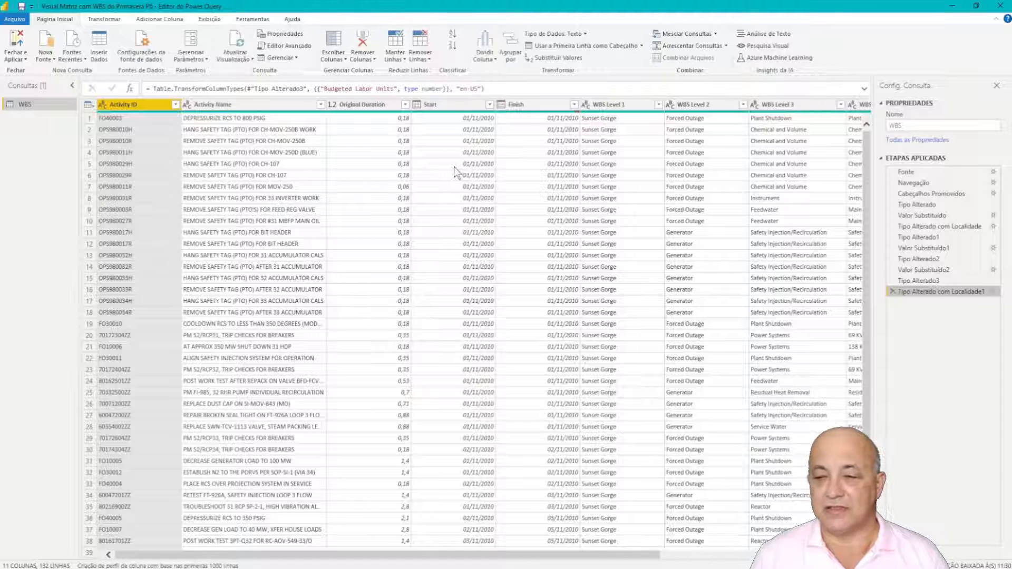
pyautogui.click(17, 41)
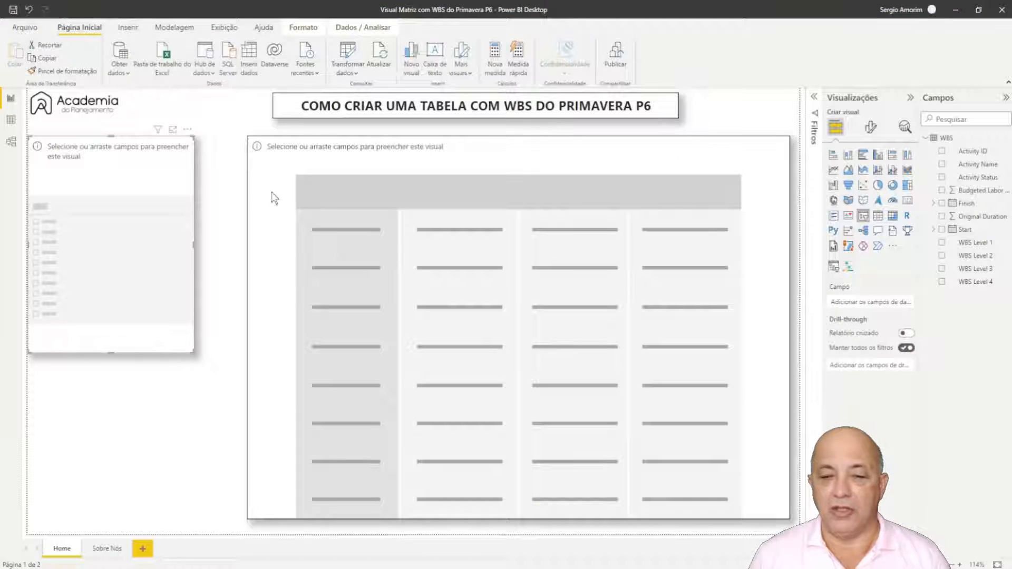
# Step: Add WBS Level 1, WBS Level 2, WBS Level 3, WBS Level 4 and Activity Name as rows of the empty matrix
pyautogui.click(468, 156)
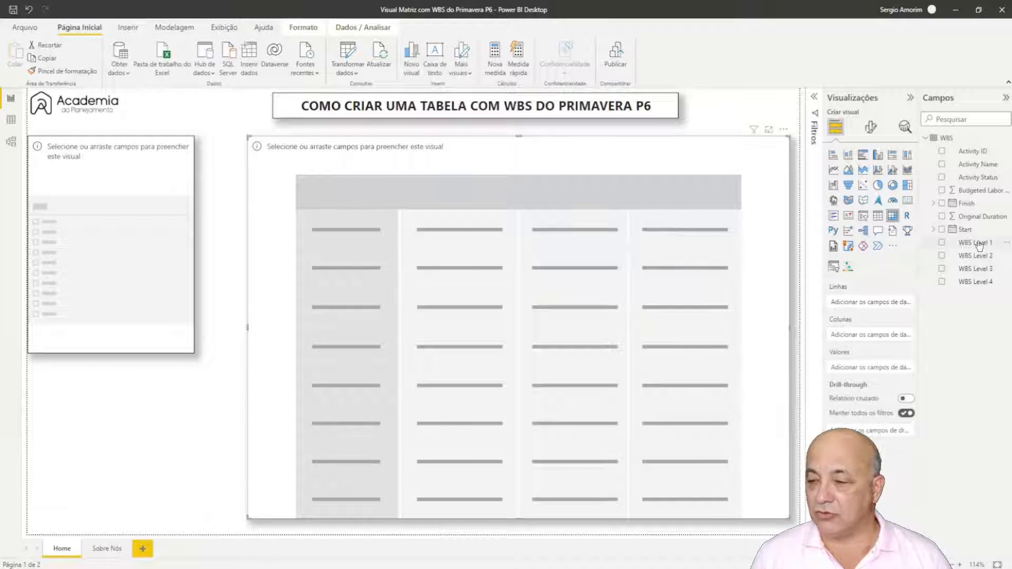
pyautogui.moveTo(979, 245); pyautogui.dragTo(862, 308)
pyautogui.moveTo(975, 256); pyautogui.dragTo(896, 328)
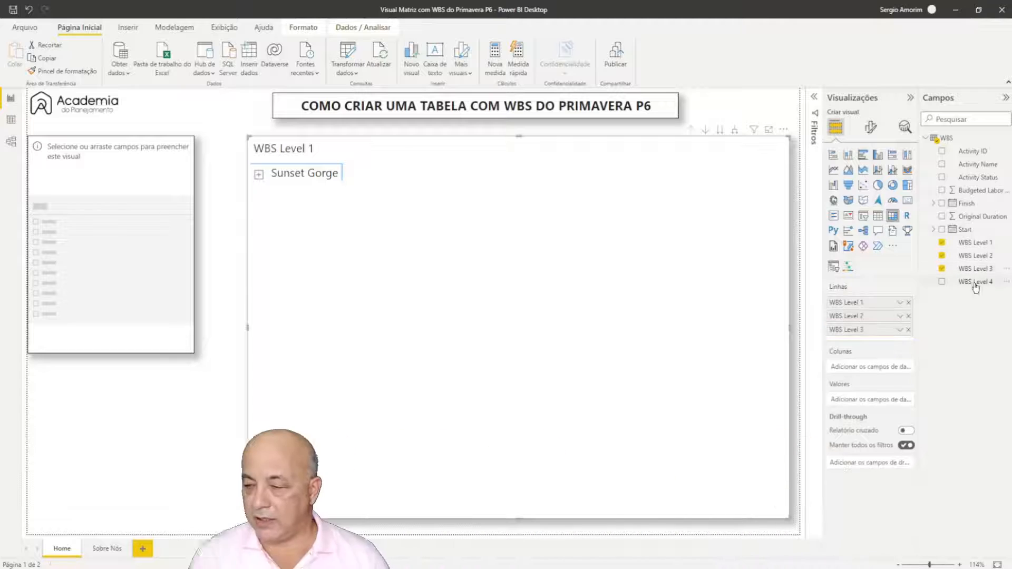
pyautogui.moveTo(974, 284); pyautogui.dragTo(877, 343)
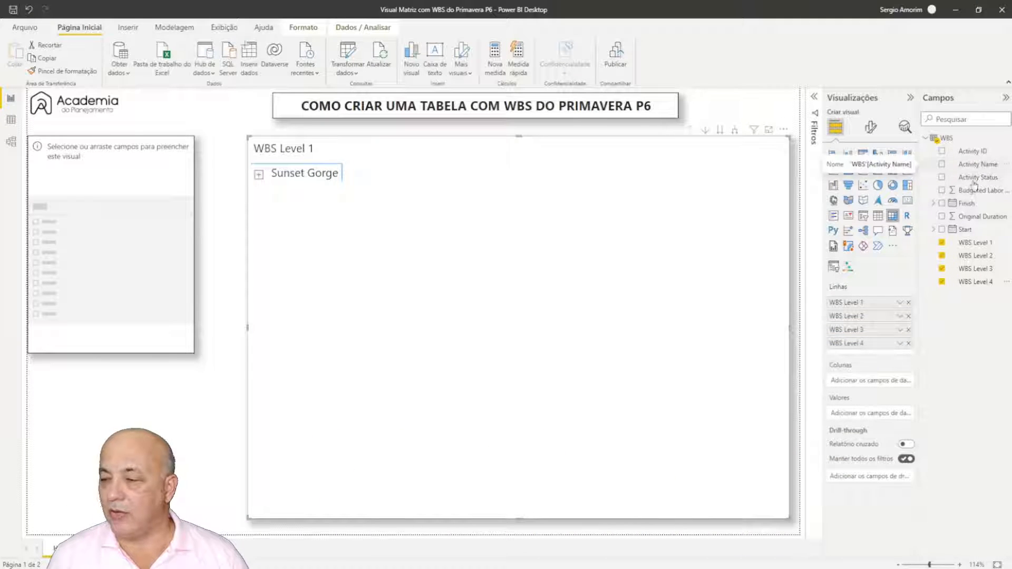
pyautogui.moveTo(972, 164); pyautogui.dragTo(864, 358)
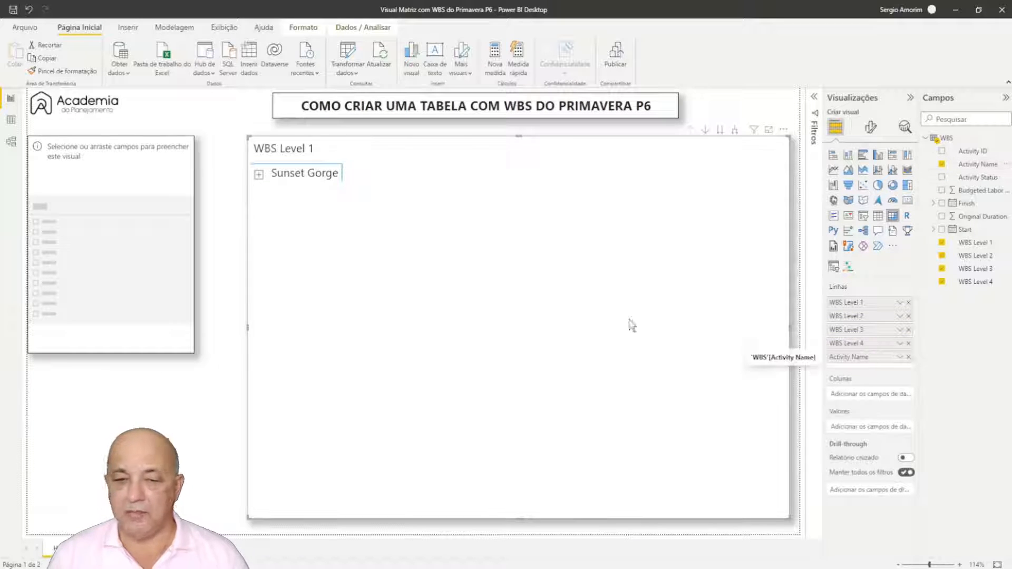
# Step: Expand Sunset Gorge and Forced Outage in the matrix and add Budgeted Labor Units as its values
pyautogui.click(258, 175)
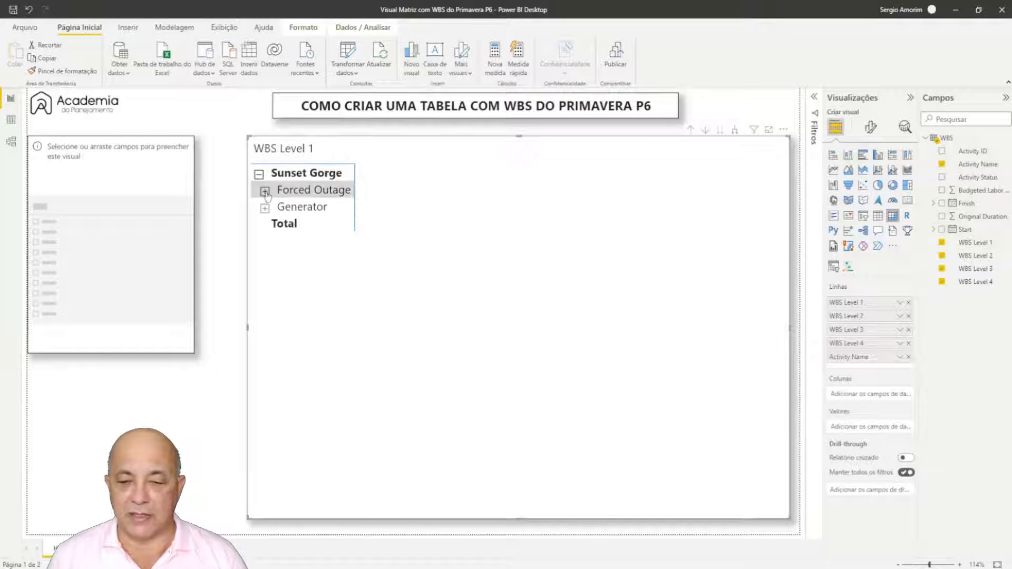
pyautogui.click(265, 190)
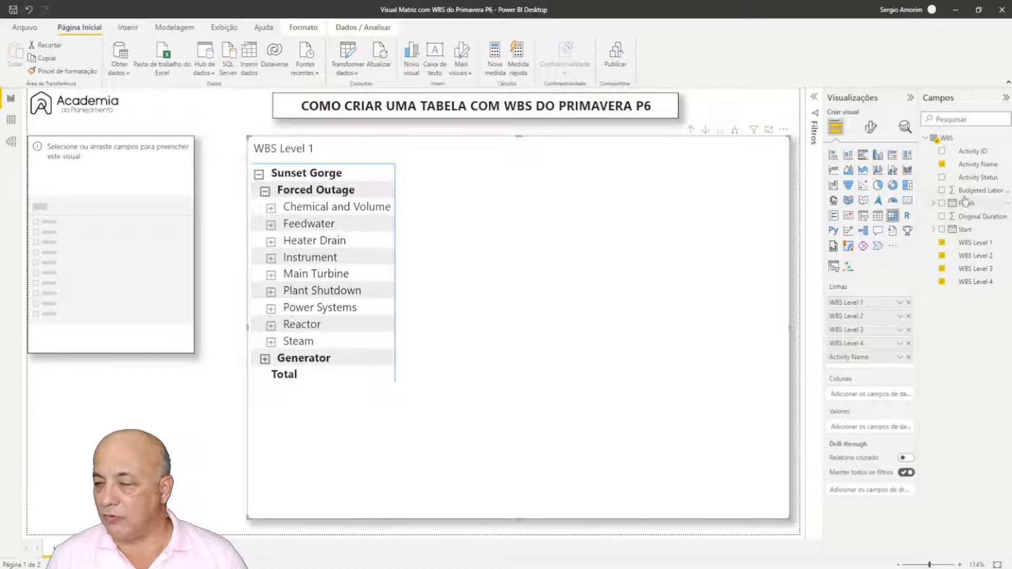
pyautogui.moveTo(970, 191); pyautogui.dragTo(854, 428)
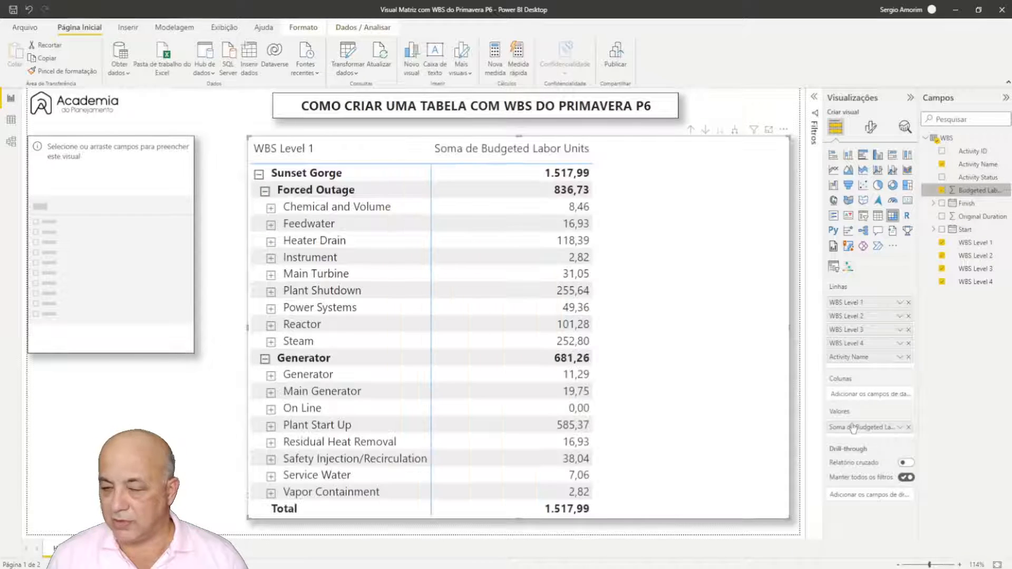
# Step: Examine the activities under Chemical and Volume and Main Feedwater in the Forced Outage branch, collapsing Feedwater again
pyautogui.click(271, 208)
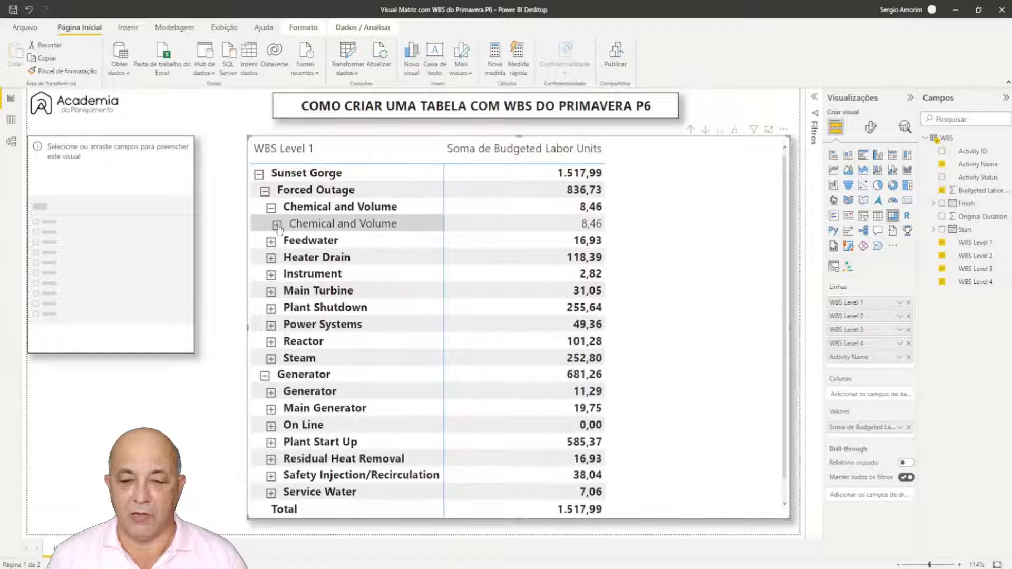
pyautogui.click(276, 226)
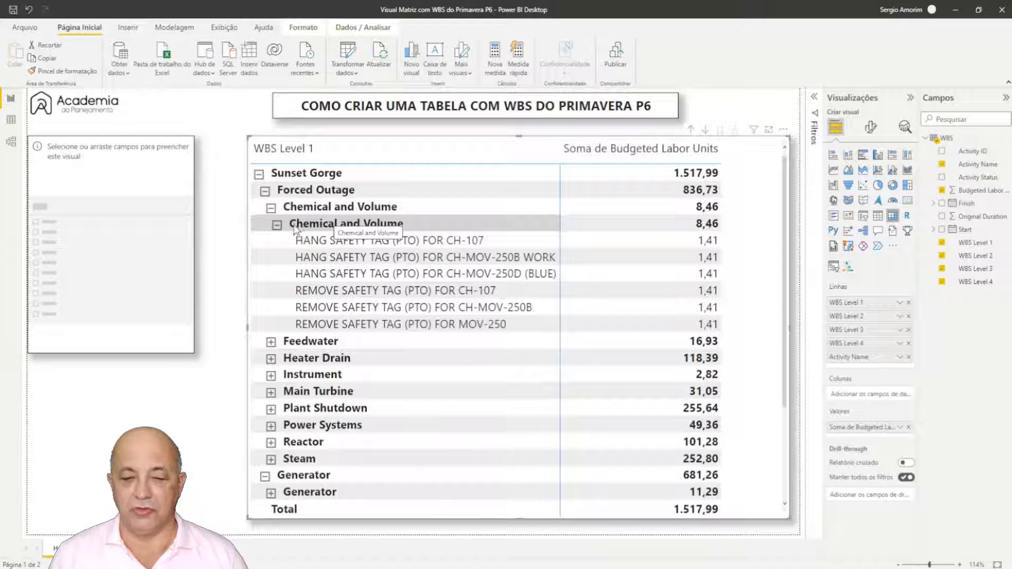
pyautogui.click(276, 226)
pyautogui.click(270, 242)
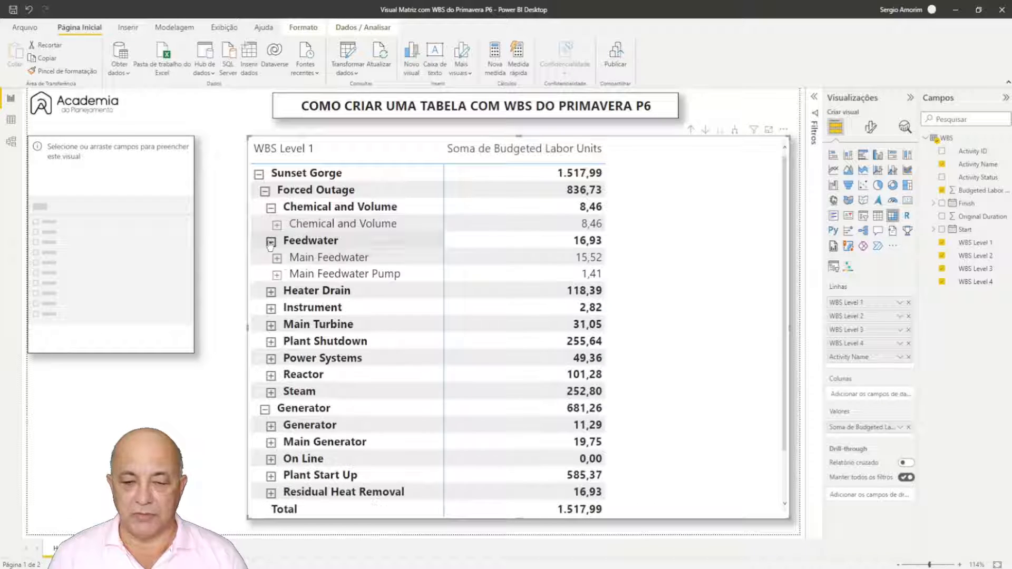
pyautogui.click(276, 257)
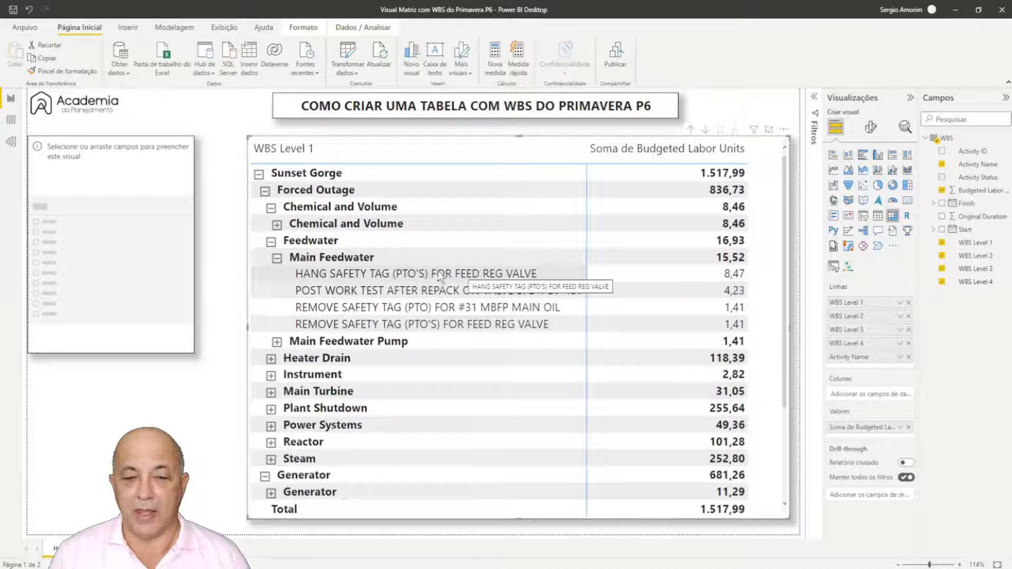
pyautogui.click(277, 259)
pyautogui.click(271, 241)
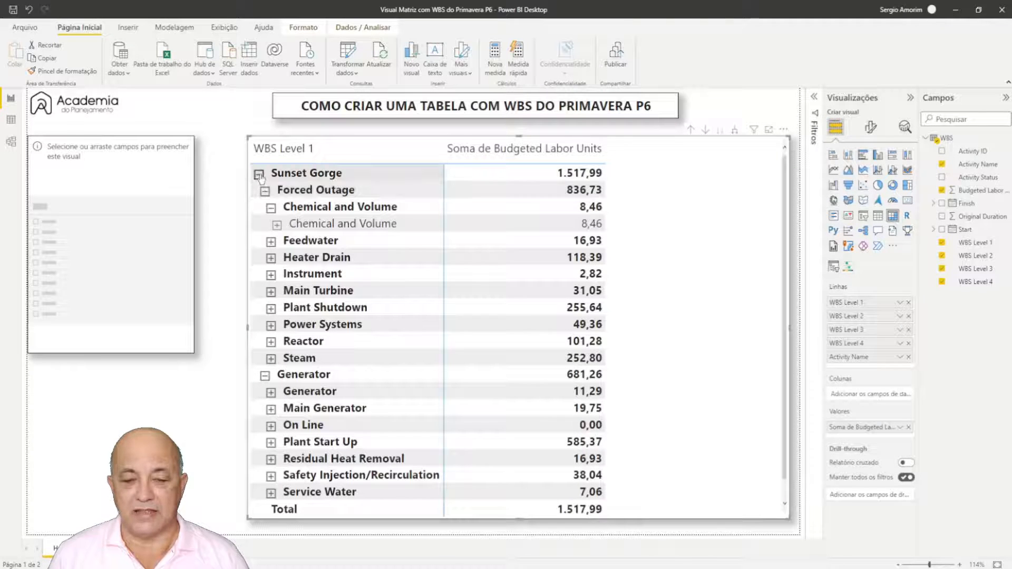
# Step: Collapse the matrix hierarchy to show only Forced Outage and Generator under Sunset Gorge
pyautogui.click(259, 174)
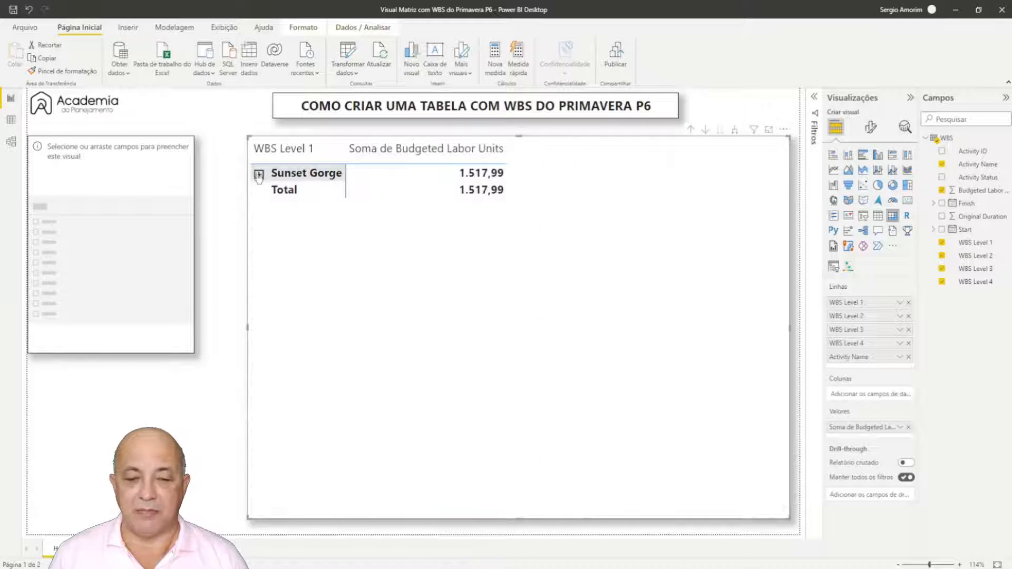
pyautogui.click(258, 174)
pyautogui.click(265, 191)
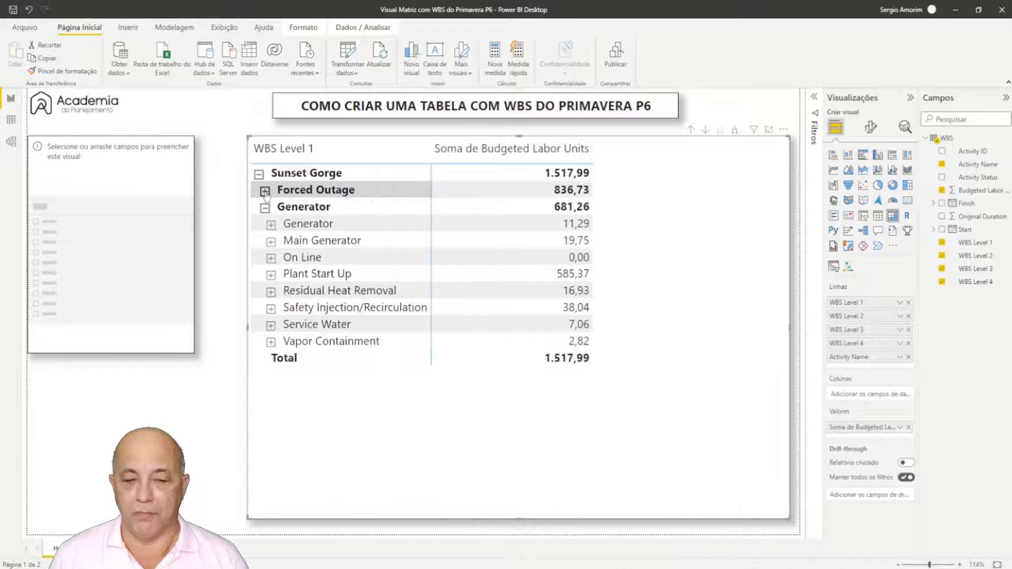
pyautogui.click(265, 207)
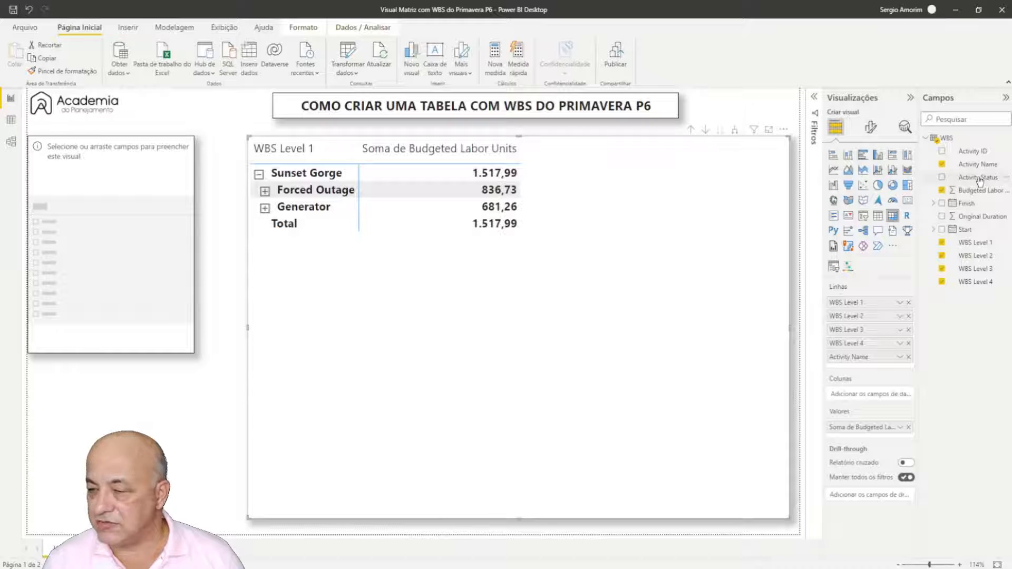
# Step: Try grouping the matrix by Activity Status above WBS Level 1, viewing the collapsed statuses, and remove that row field
pyautogui.moveTo(980, 181); pyautogui.dragTo(873, 304)
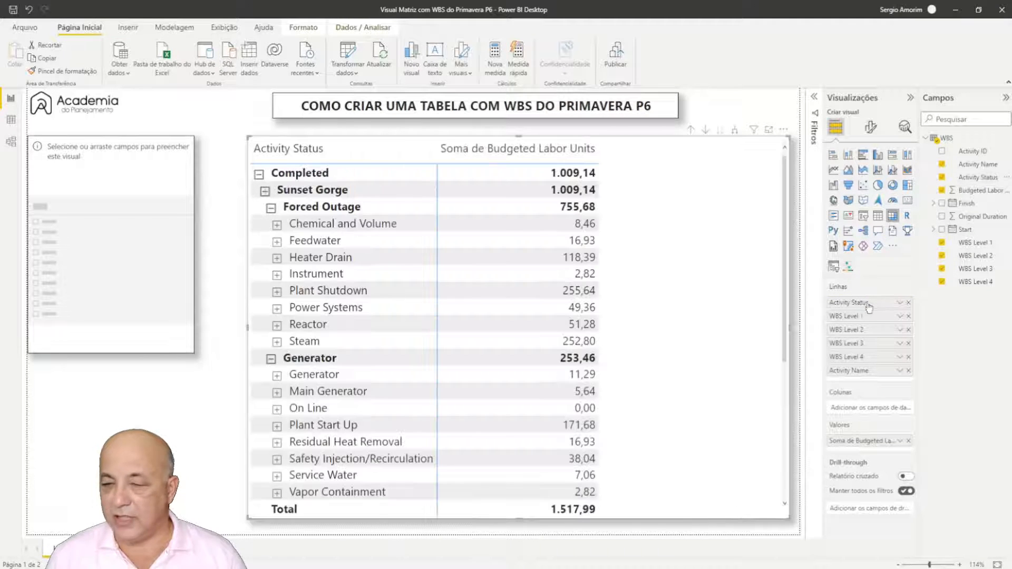
pyautogui.click(259, 175)
pyautogui.click(258, 191)
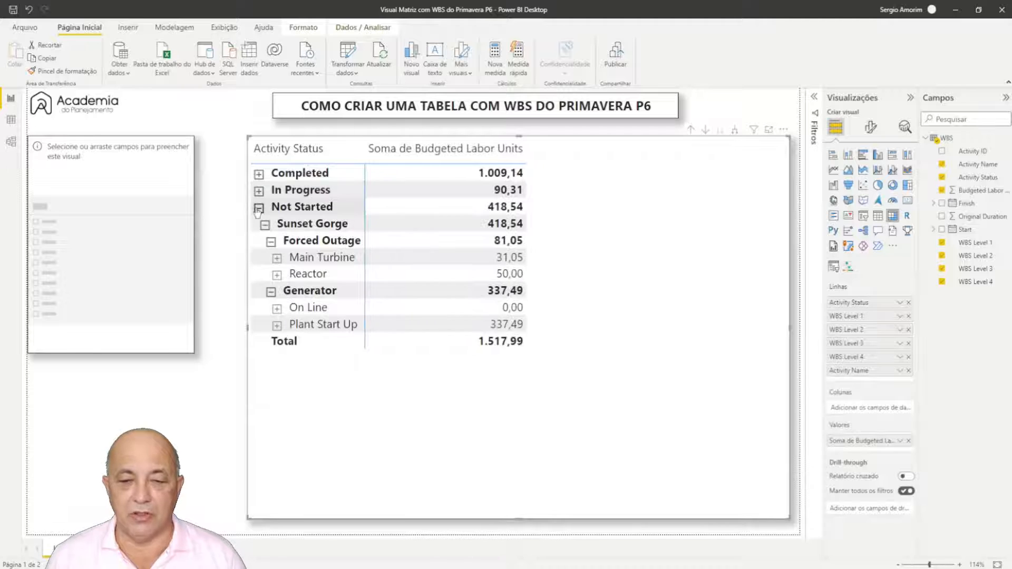
pyautogui.click(259, 207)
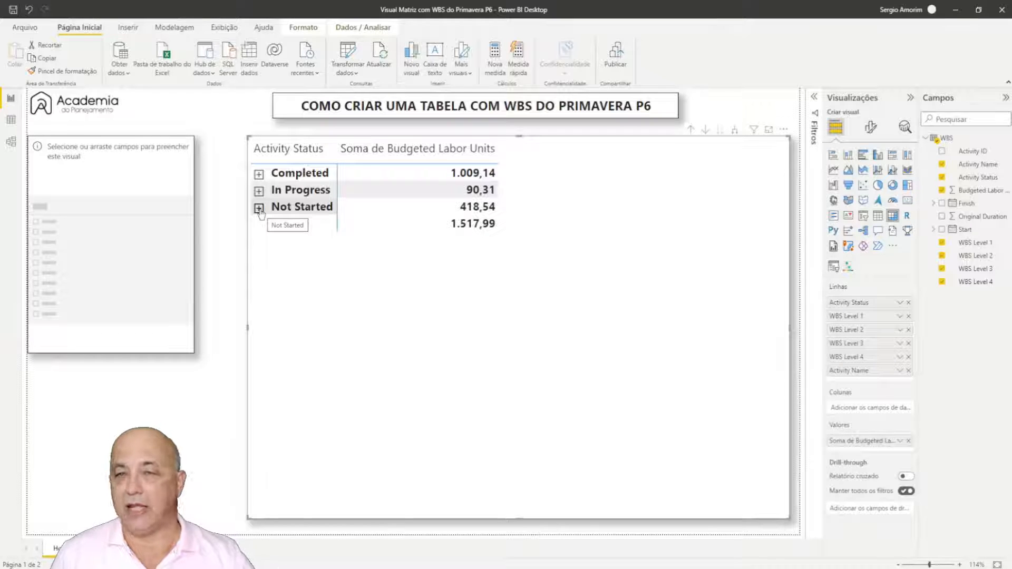
pyautogui.click(909, 303)
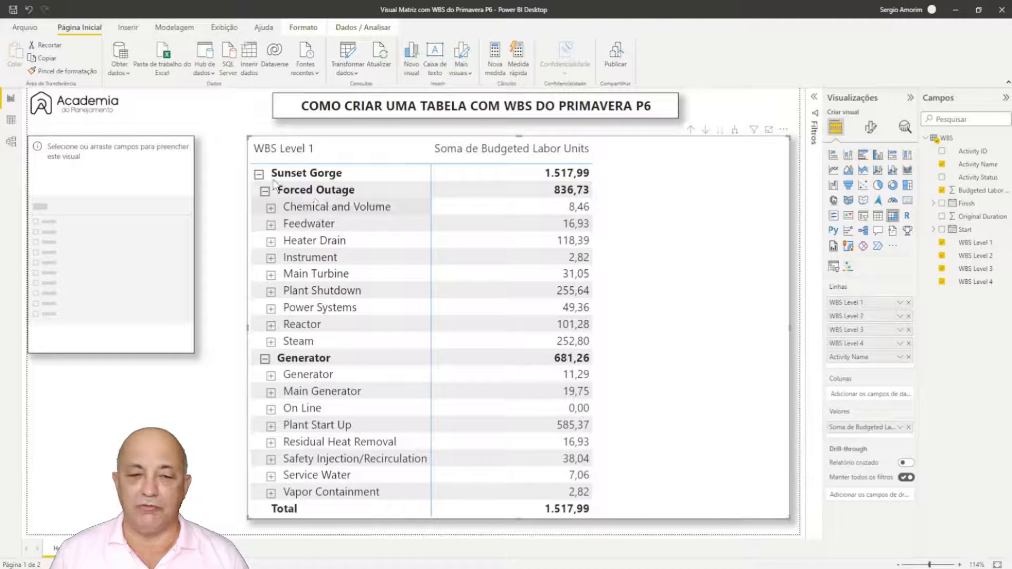
# Step: Add Activity Status to the empty slicer and filter the matrix by Completed, In Progress and Not Started in turn
pyautogui.click(154, 154)
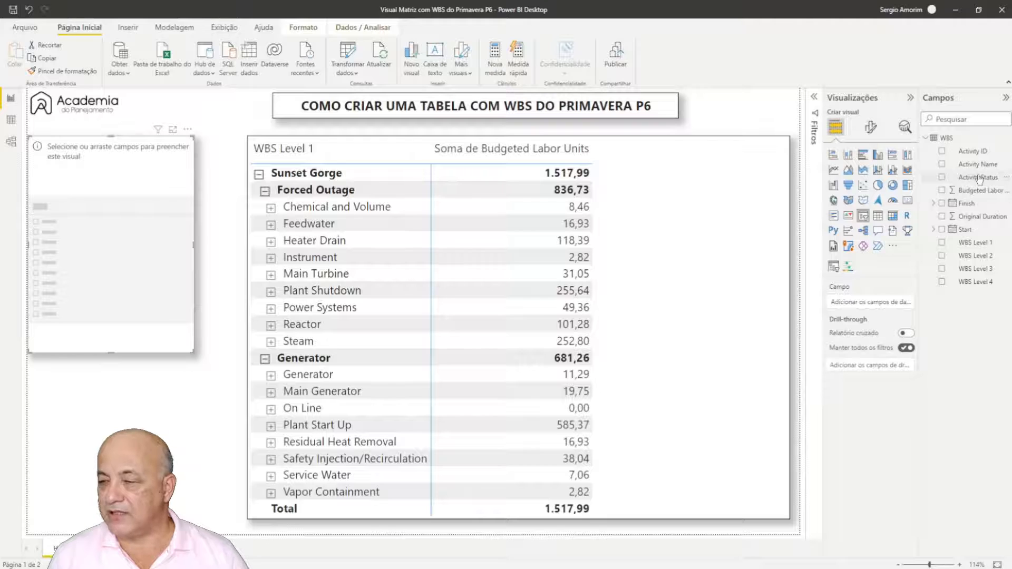
pyautogui.moveTo(979, 179); pyautogui.dragTo(852, 304)
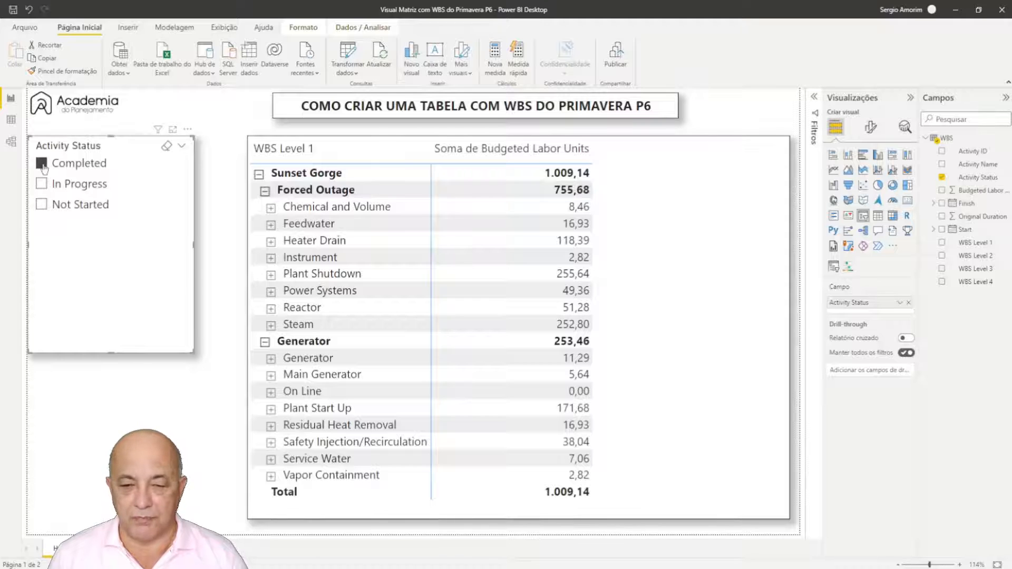
pyautogui.click(42, 184)
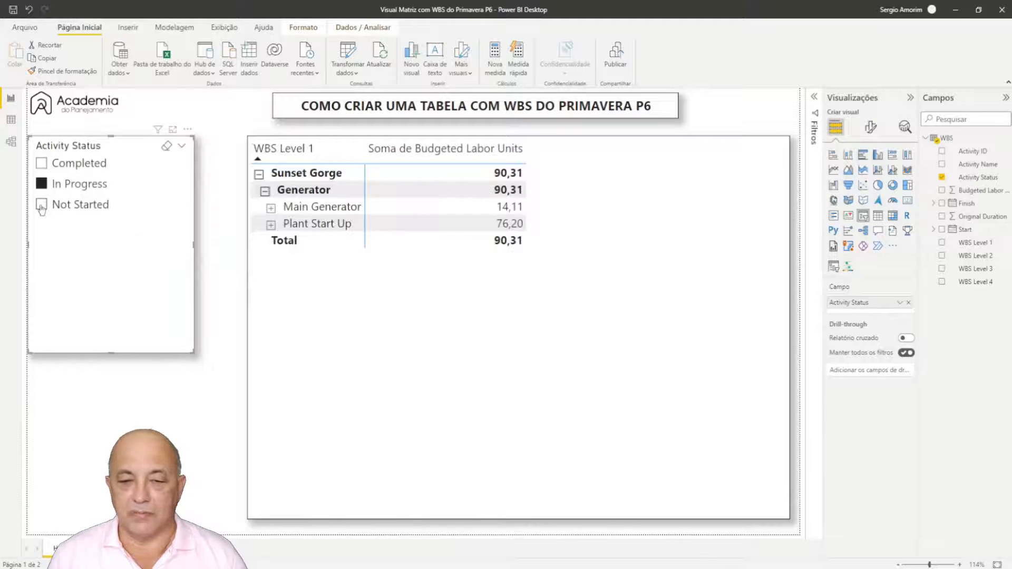
pyautogui.click(42, 206)
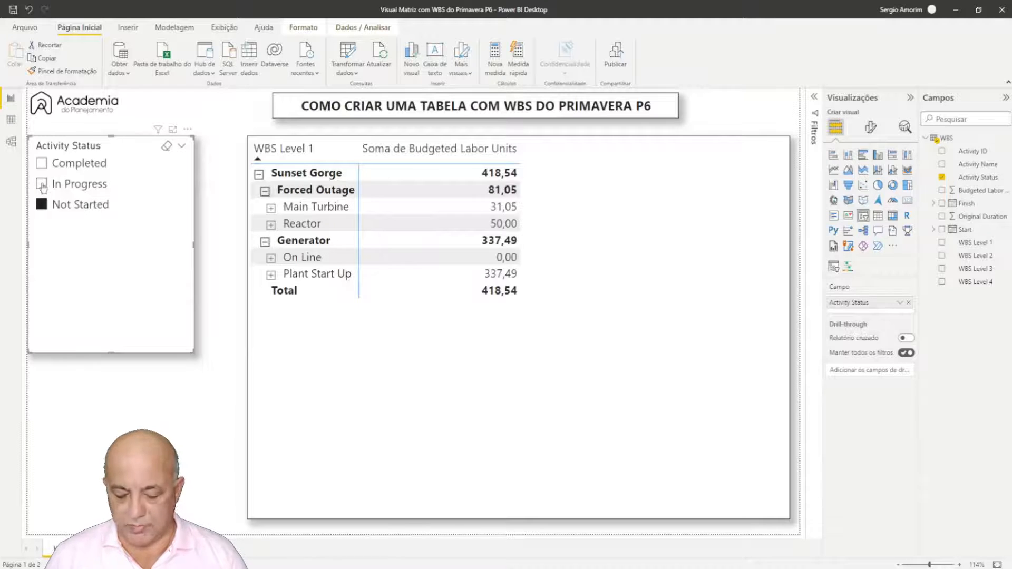